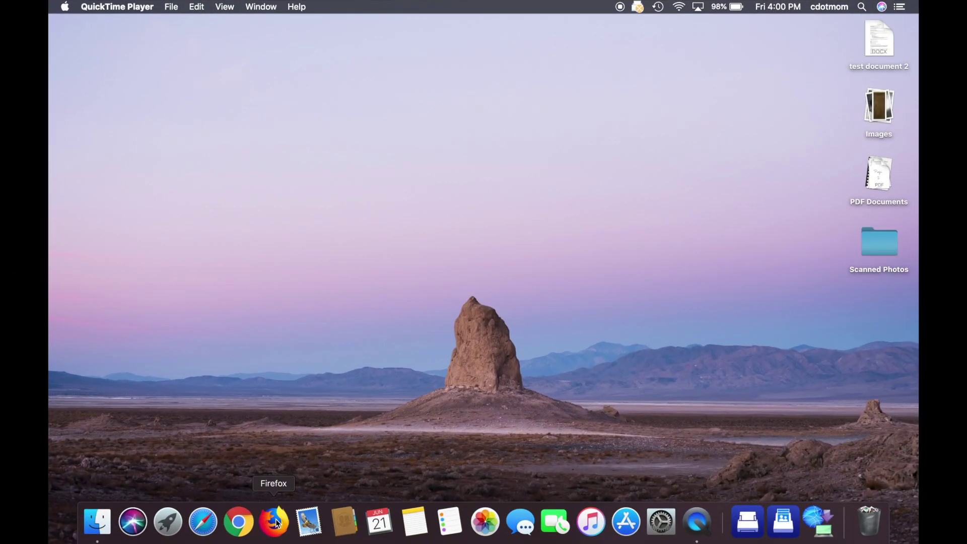
Step: Search '36 hours in dublin' in Firefox, open the NYT article, and scroll to its LODGING section
{"action": "left_click", "coordinate": [276, 518]}
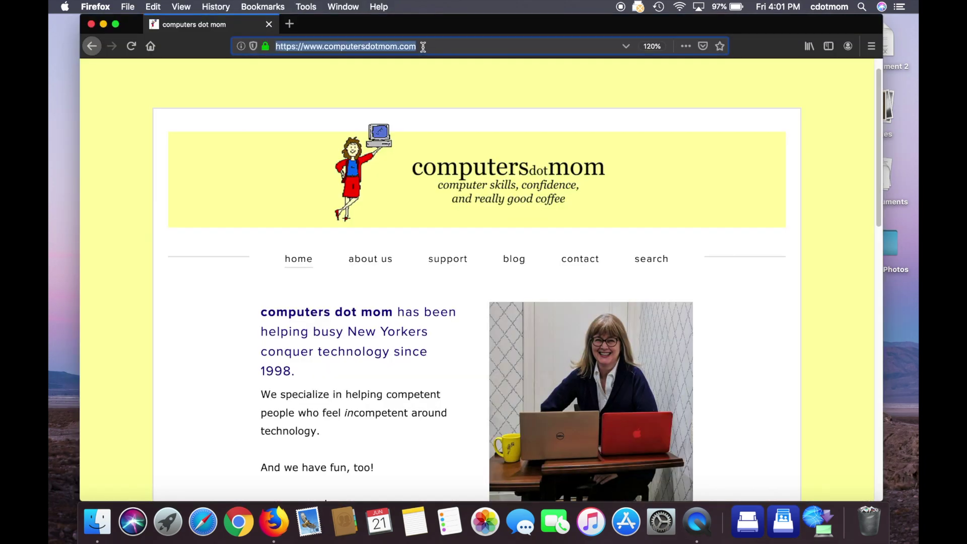
{"action": "type", "text": "36 hours in dubl"}
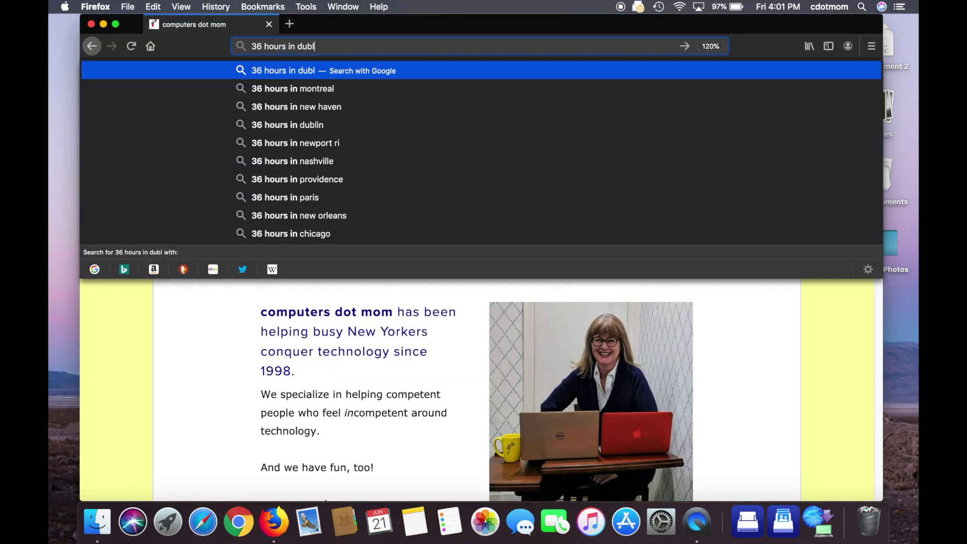
{"action": "type", "text": "in"}
{"action": "key", "text": "Return"}
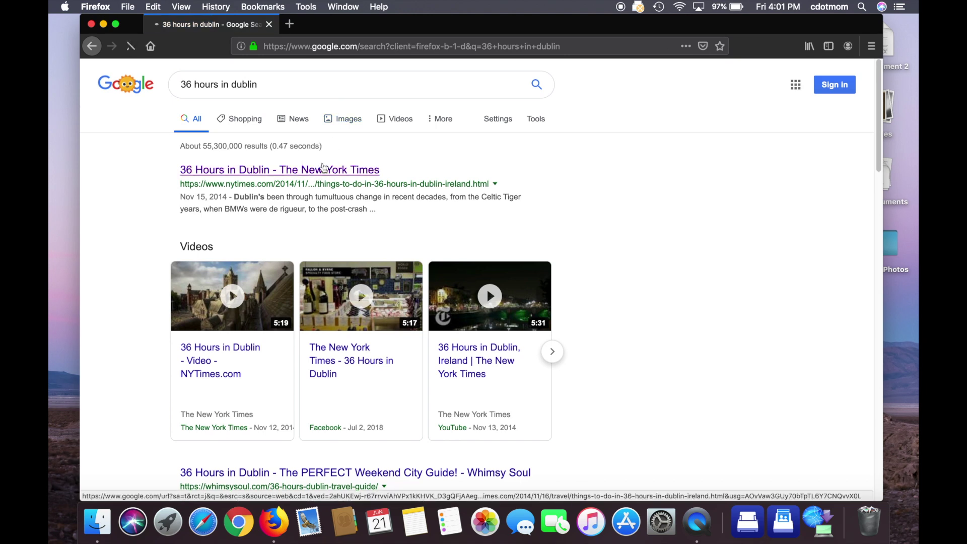
{"action": "left_click", "coordinate": [323, 168]}
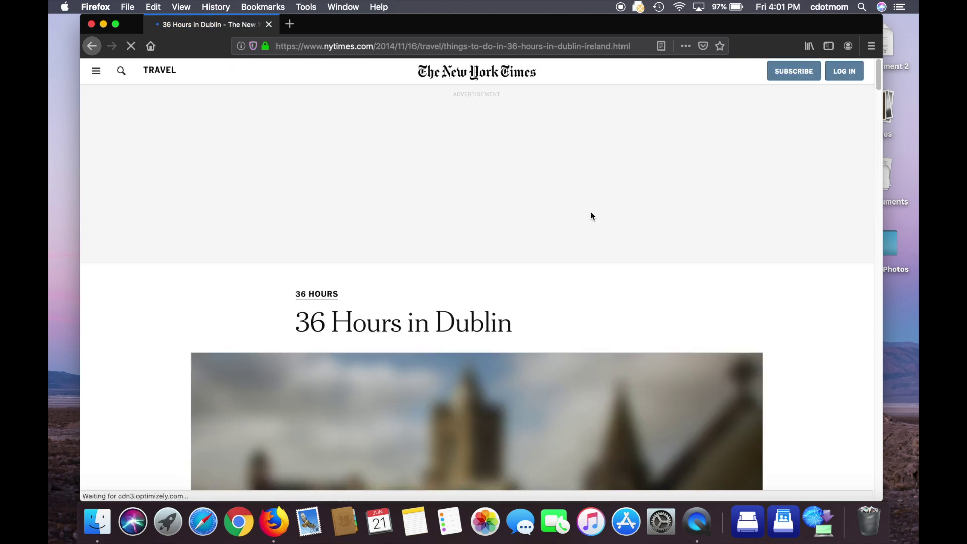
{"action": "scroll", "coordinate": [592, 216], "scroll_direction": "down", "scroll_amount": 15}
{"action": "scroll", "coordinate": [590, 210], "scroll_direction": "down", "scroll_amount": 20}
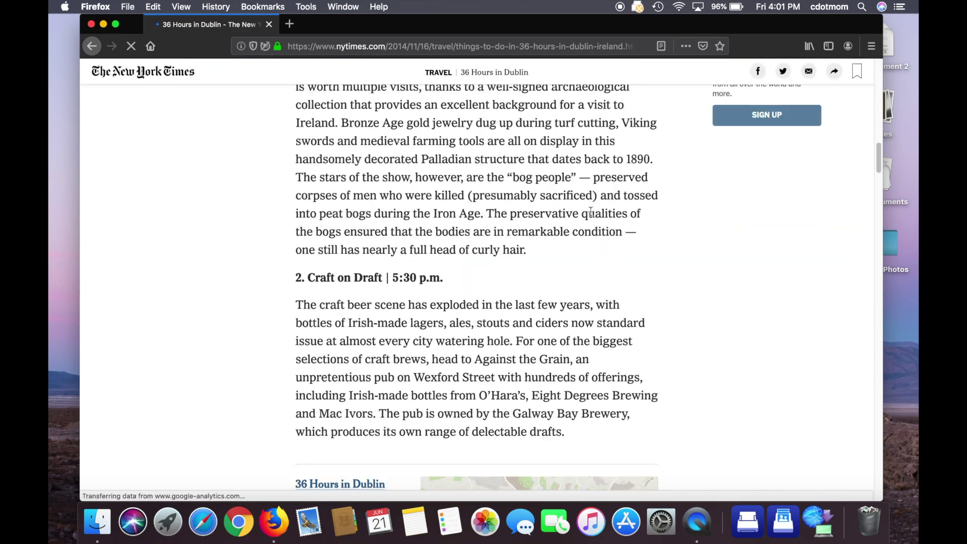
{"action": "scroll", "coordinate": [589, 212], "scroll_direction": "down", "scroll_amount": 20}
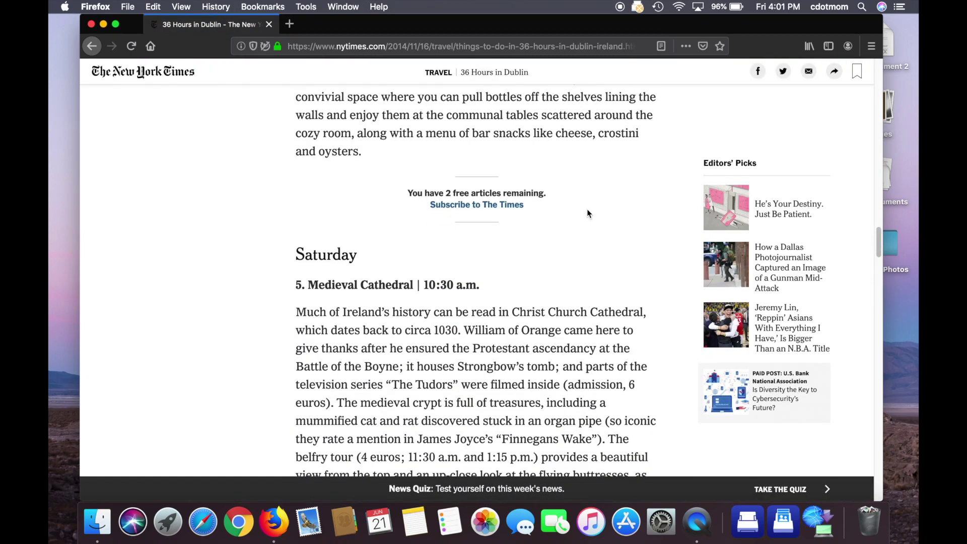
{"action": "scroll", "coordinate": [587, 208], "scroll_direction": "down", "scroll_amount": 20}
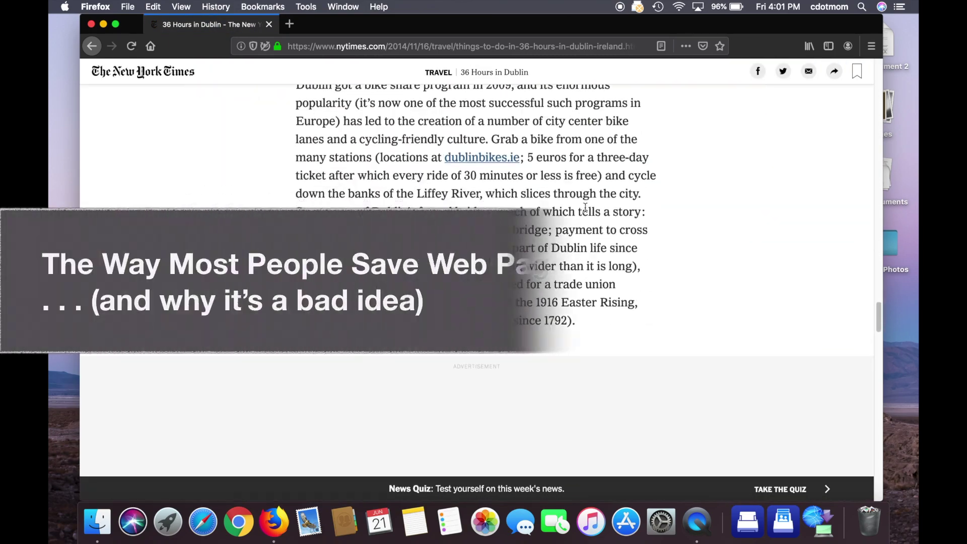
{"action": "scroll", "coordinate": [585, 207], "scroll_direction": "down", "scroll_amount": 20}
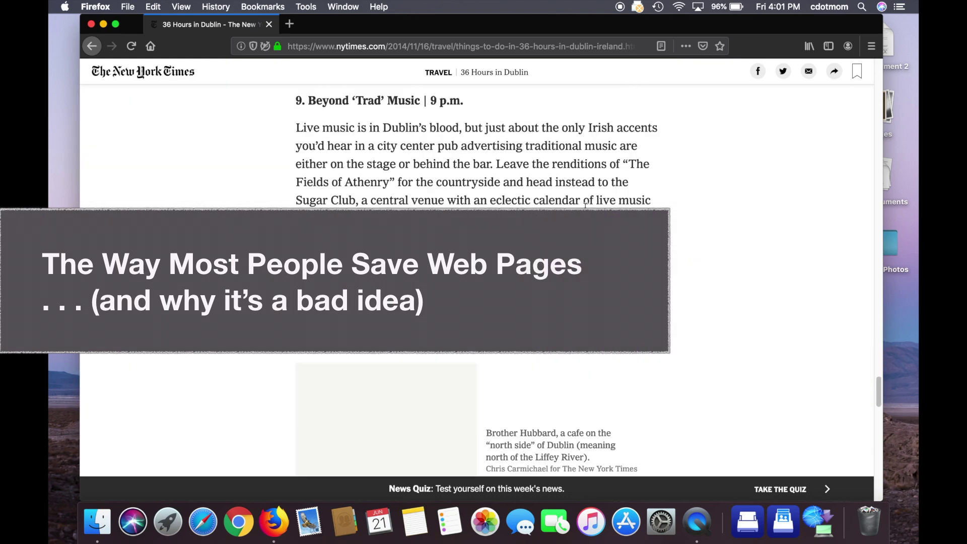
{"action": "scroll", "coordinate": [585, 207], "scroll_direction": "down", "scroll_amount": 5}
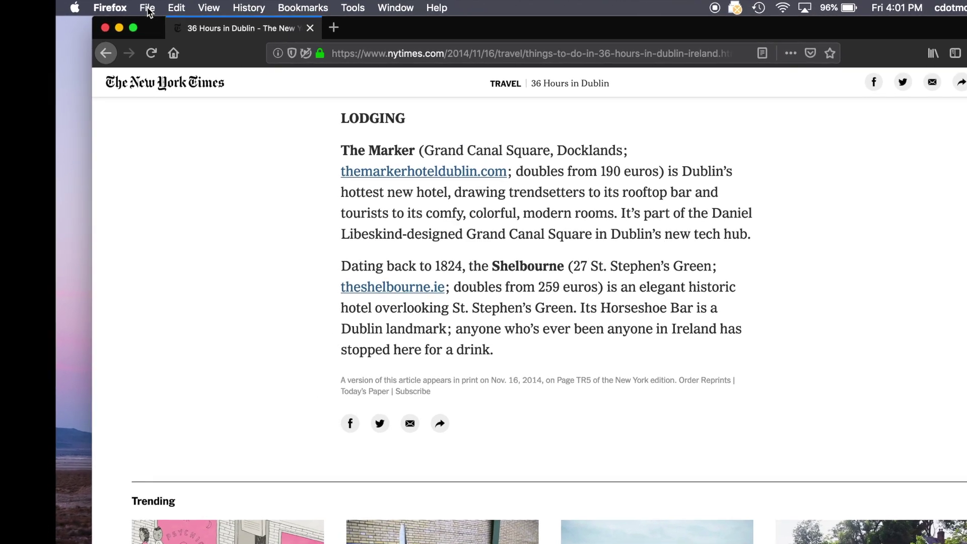
Step: Save the Dublin article to the Desktop as 'Web Page, complete' and close Firefox
{"action": "left_click", "coordinate": [128, 6]}
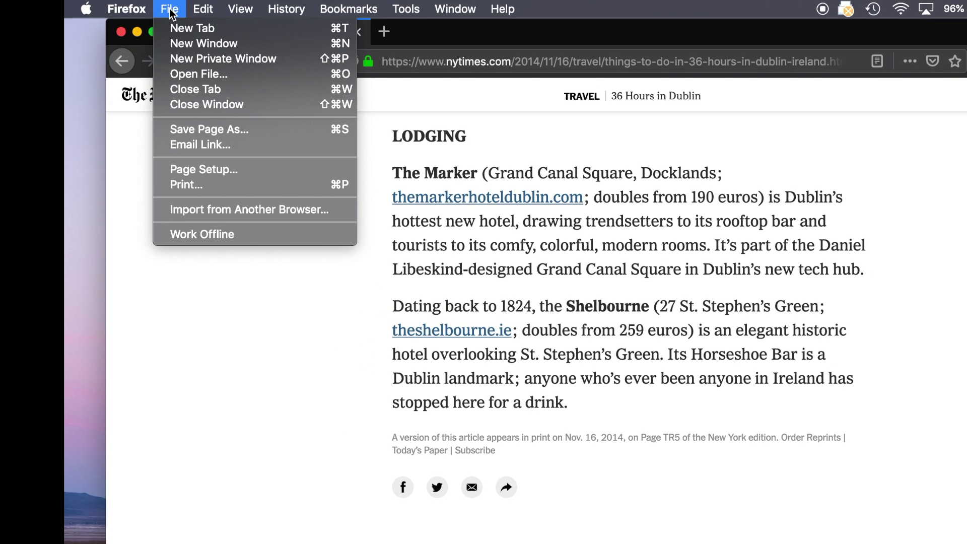
{"action": "left_click", "coordinate": [235, 133]}
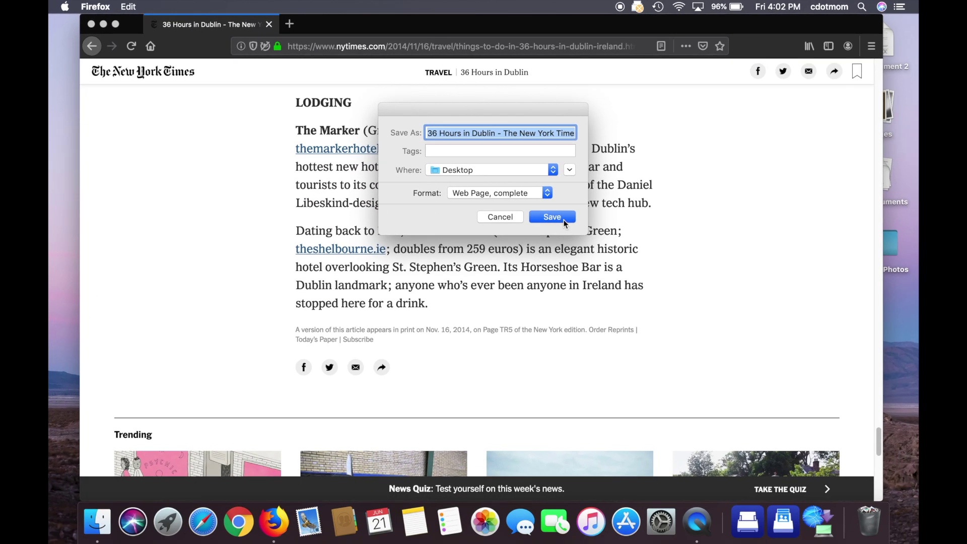
{"action": "left_click", "coordinate": [552, 217]}
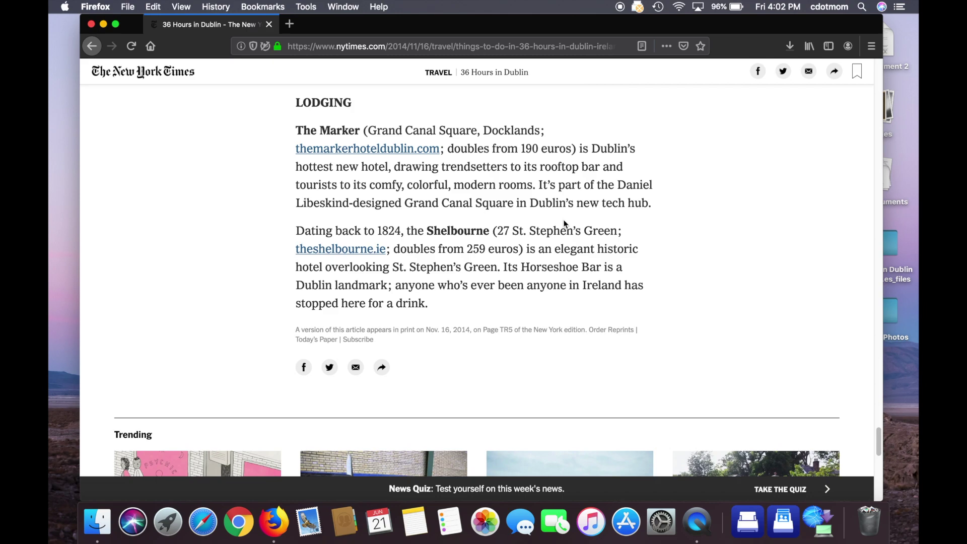
{"action": "left_click", "coordinate": [91, 24]}
{"action": "double_click", "coordinate": [886, 250]}
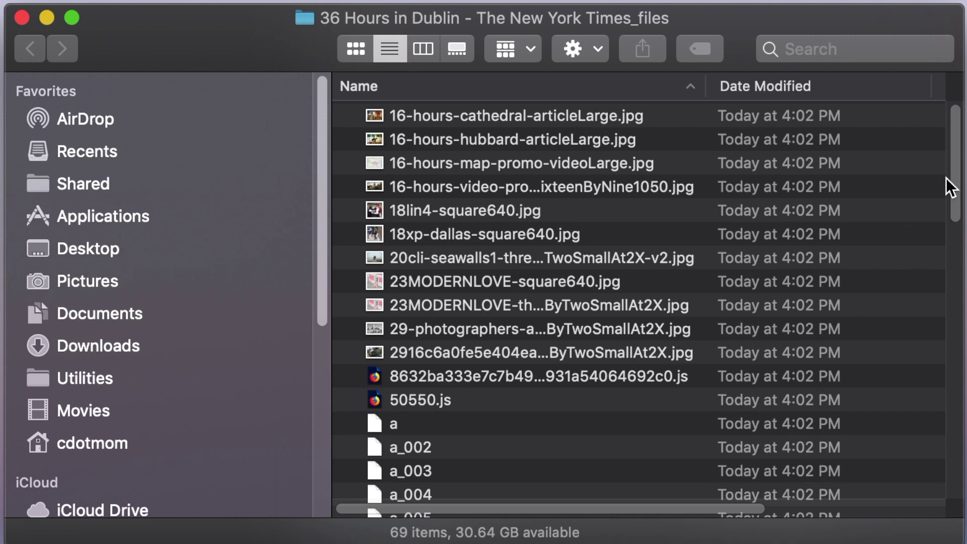
{"action": "left_click_drag", "start_coordinate": [950, 187], "coordinate": [928, 120]}
{"action": "left_click", "coordinate": [22, 19]}
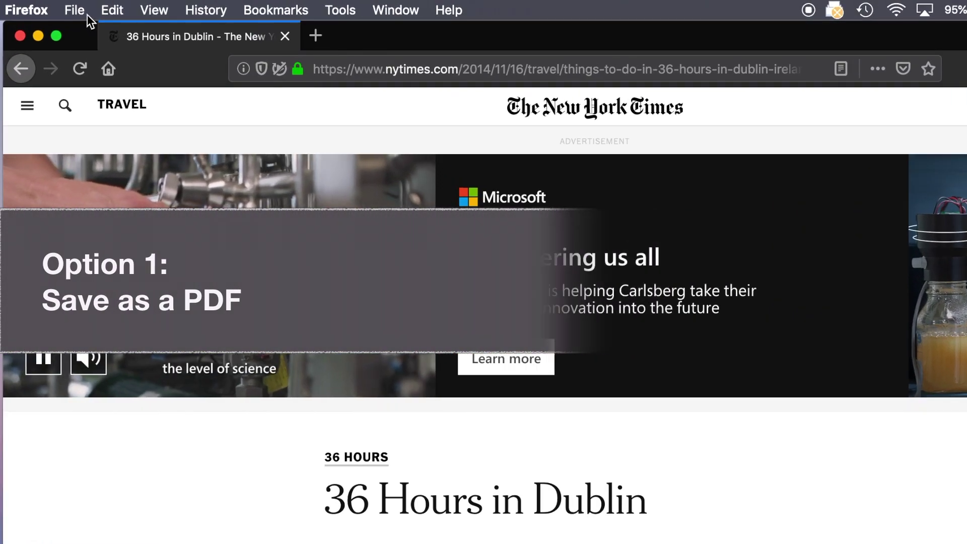
Step: Print the Dublin article with Save as PDF, saving the PDF to the Desktop
{"action": "left_click", "coordinate": [86, 14]}
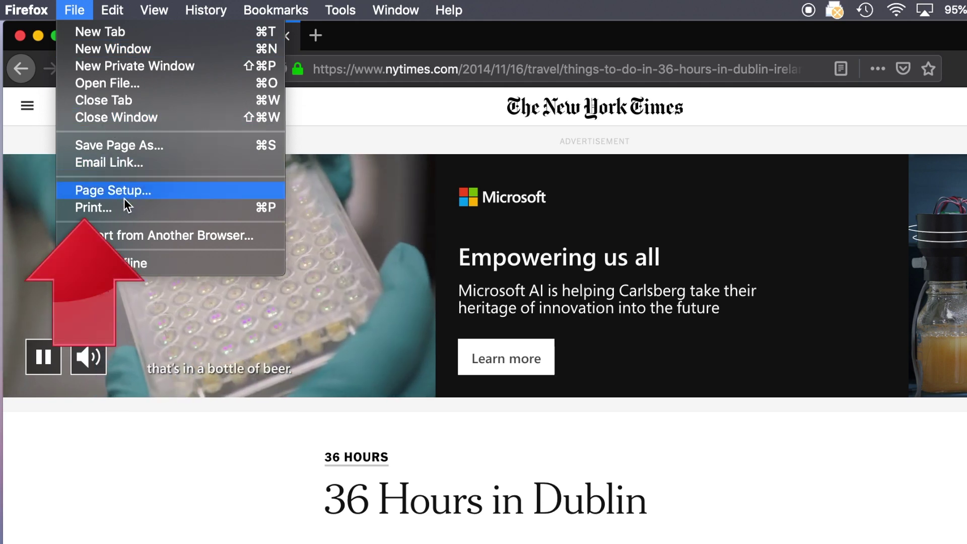
{"action": "left_click", "coordinate": [127, 208]}
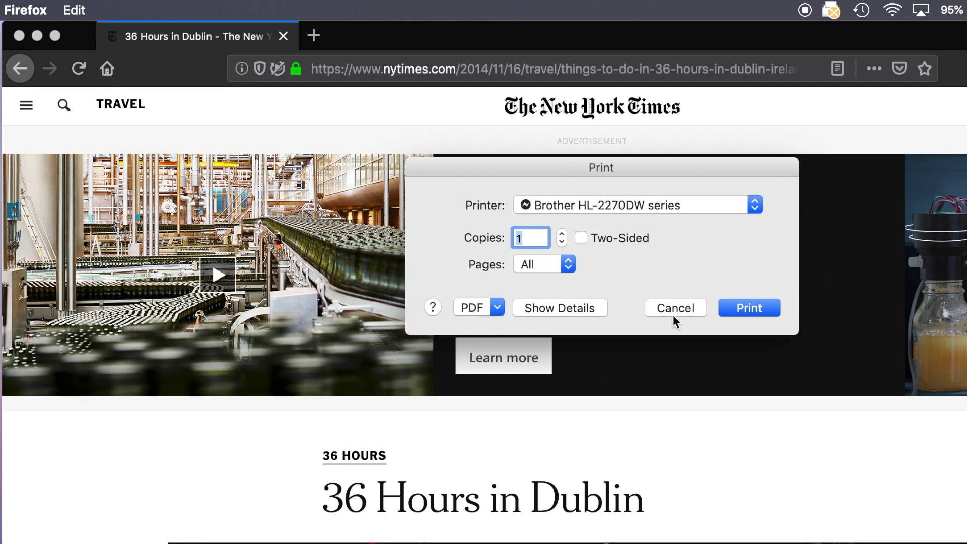
{"action": "left_click", "coordinate": [497, 308]}
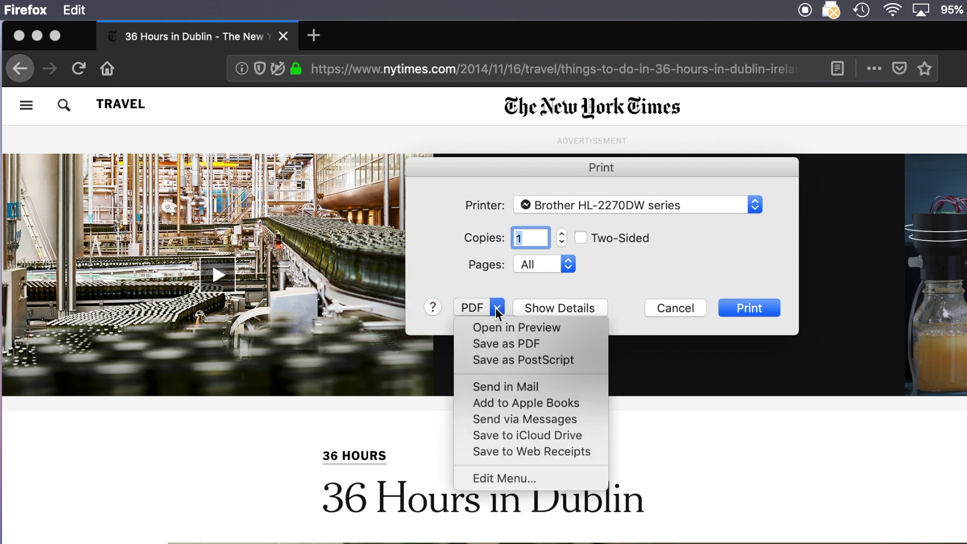
{"action": "left_click", "coordinate": [497, 345]}
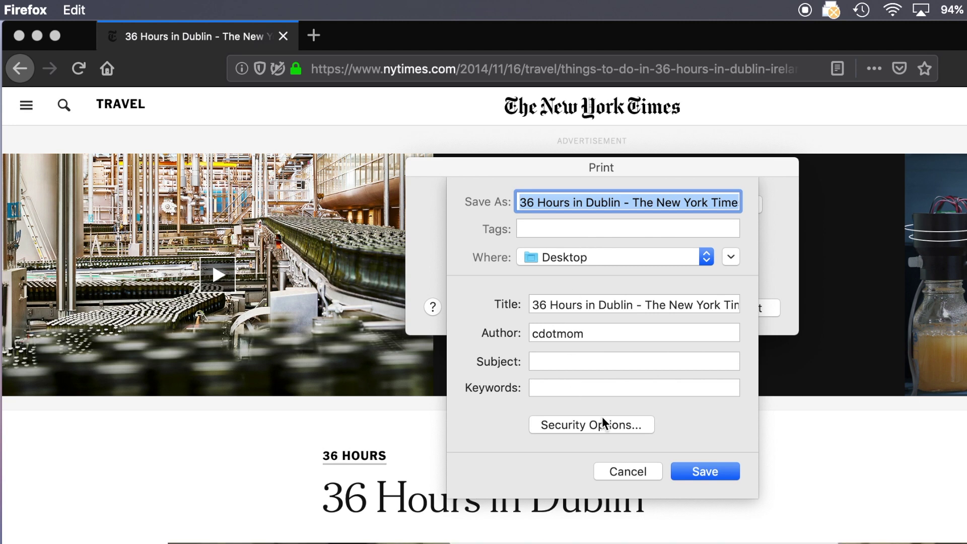
{"action": "left_click", "coordinate": [703, 471]}
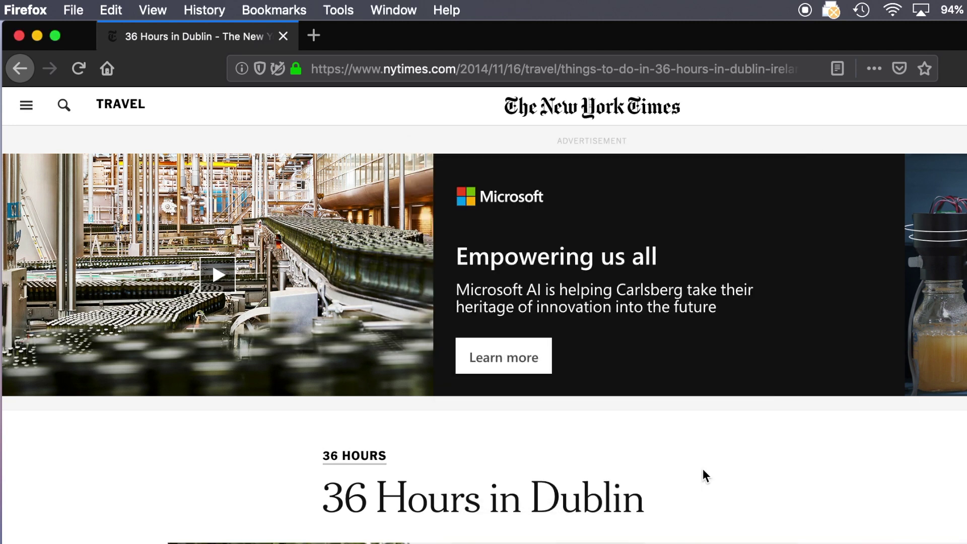
Step: Open the saved Dublin PDF from the desktop in Preview, look through its pages, then close it
{"action": "left_click", "coordinate": [37, 35]}
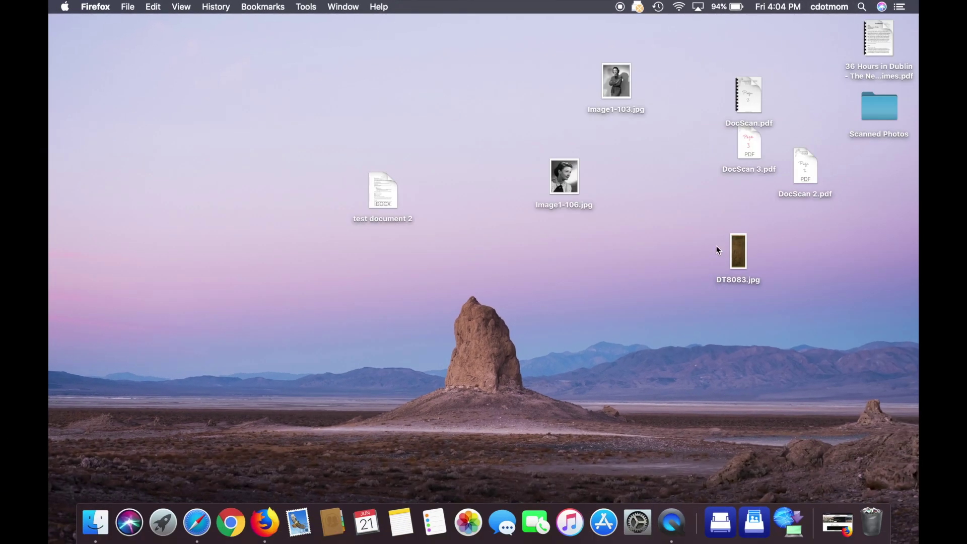
{"action": "double_click", "coordinate": [882, 37]}
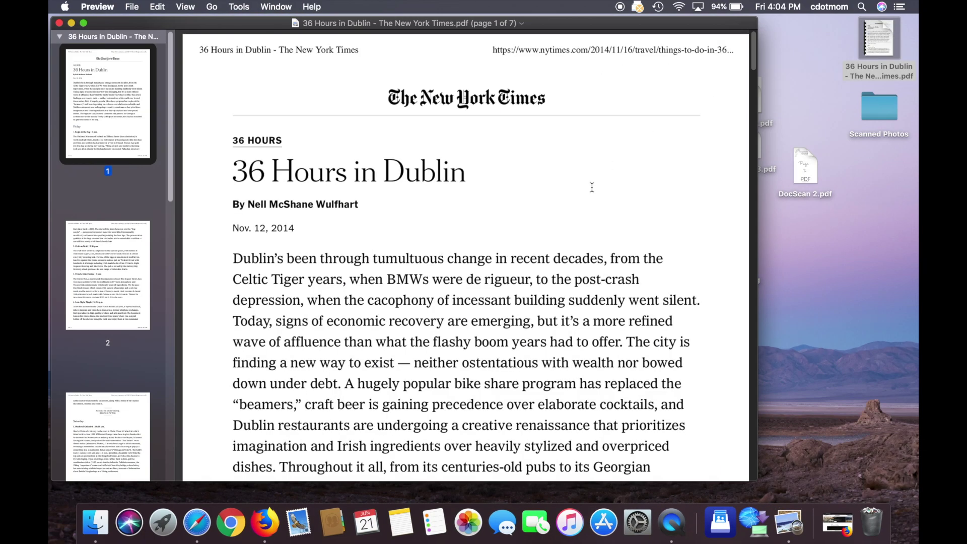
{"action": "scroll", "coordinate": [593, 220], "scroll_direction": "down", "scroll_amount": 10}
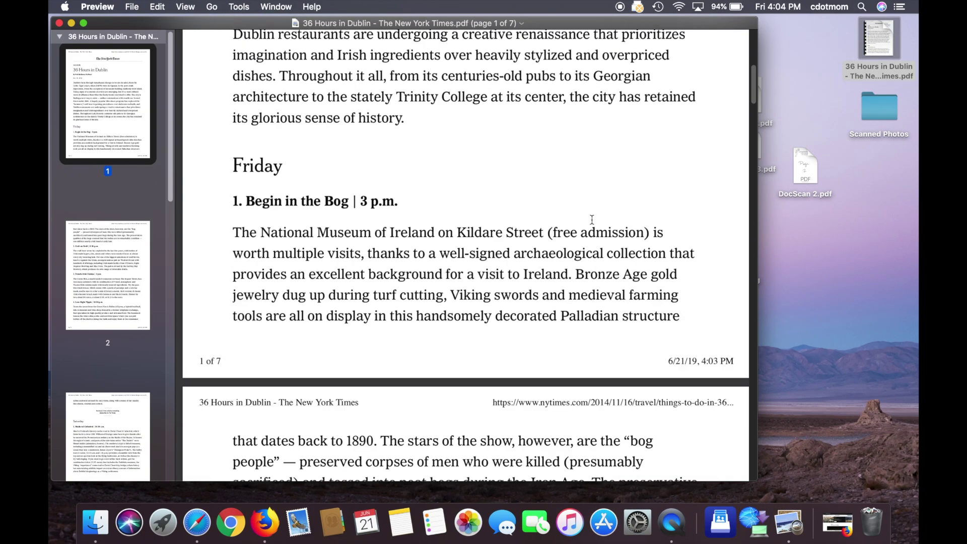
{"action": "scroll", "coordinate": [592, 220], "scroll_direction": "down", "scroll_amount": 5}
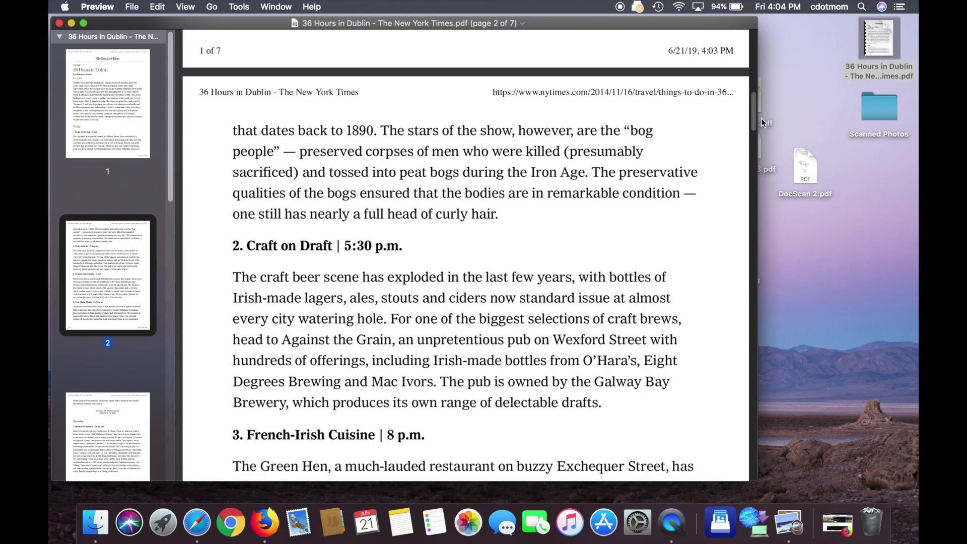
{"action": "left_click_drag", "start_coordinate": [757, 115], "coordinate": [244, 35]}
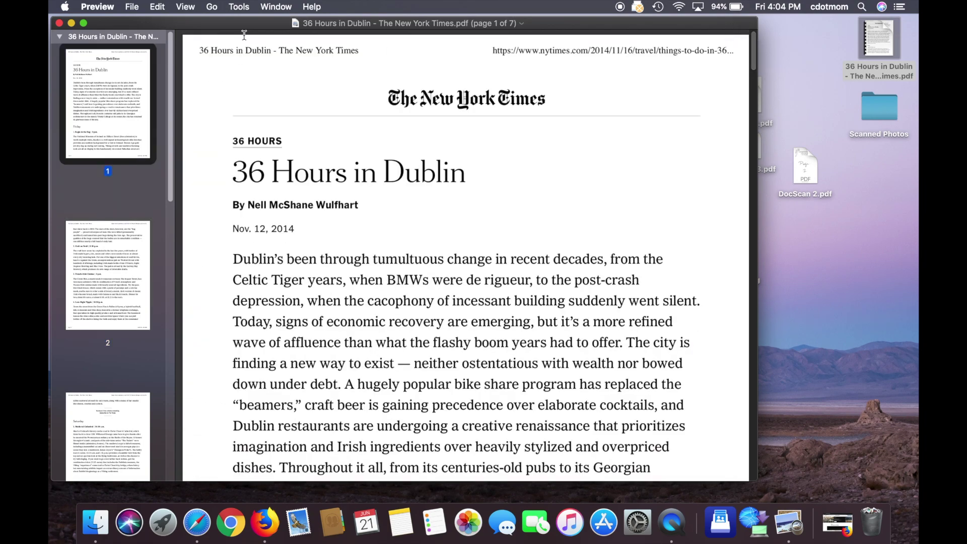
{"action": "left_click", "coordinate": [59, 23]}
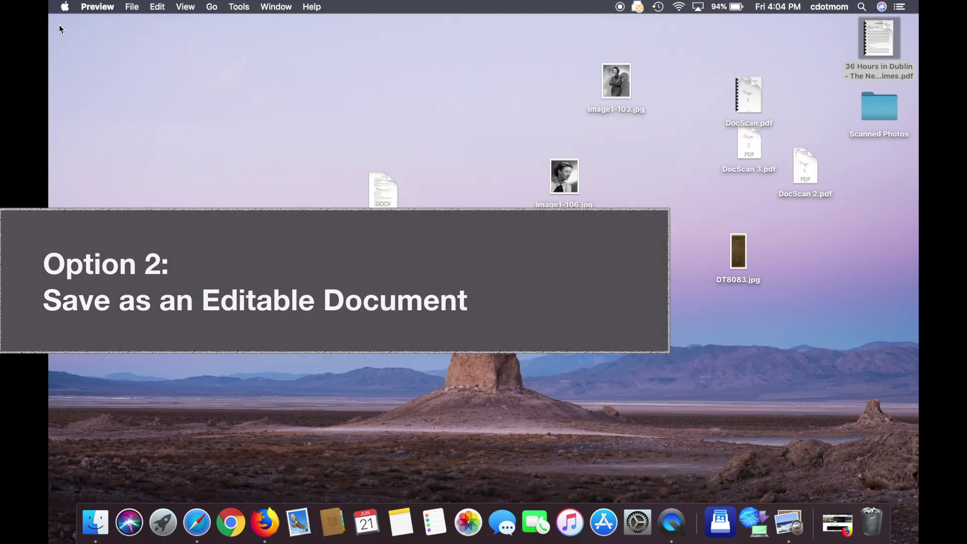
Step: Search 'farro salad ny times', open Charlie Bird's Farro Salad on NYT Cooking, and bring up its print options
{"action": "left_click", "coordinate": [267, 522]}
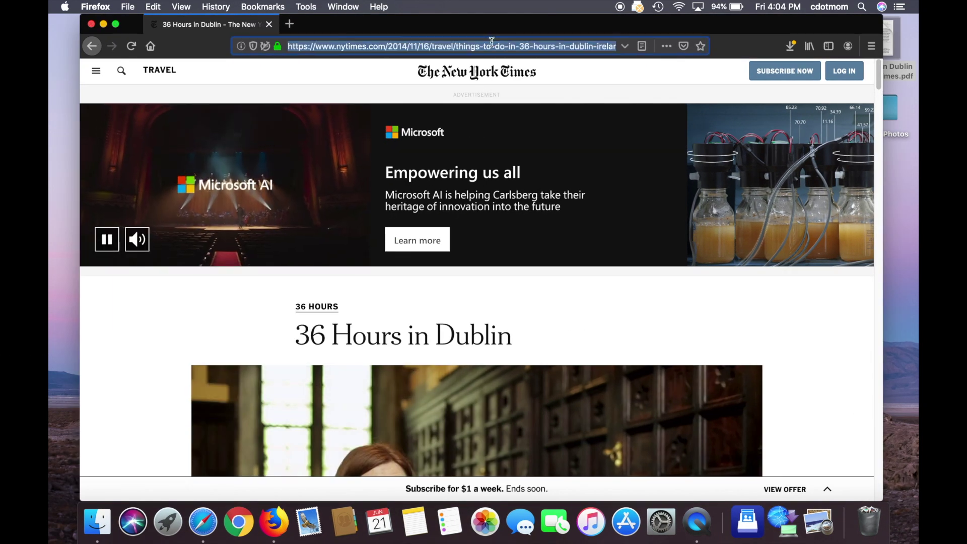
{"action": "left_click", "coordinate": [490, 39]}
{"action": "type", "text": "farro sa"}
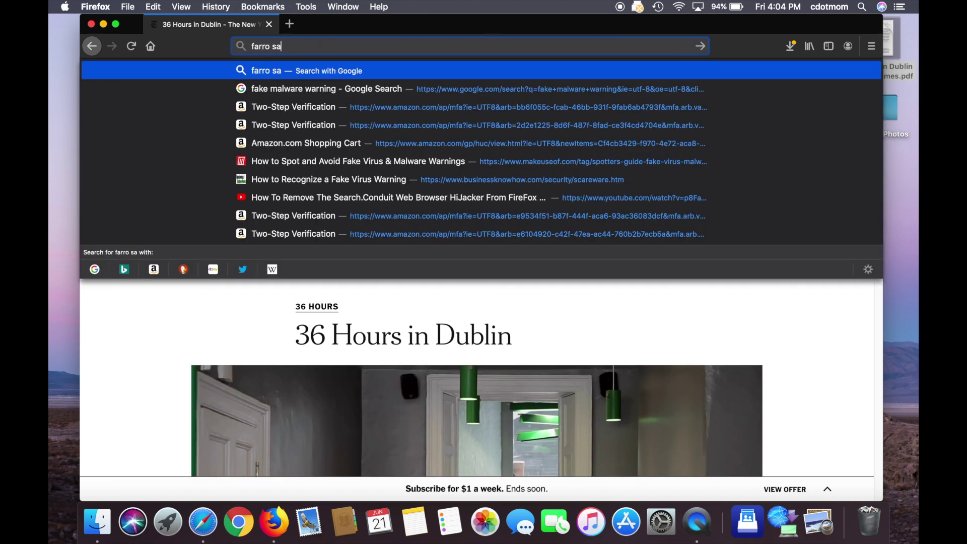
{"action": "type", "text": "lad ny times"}
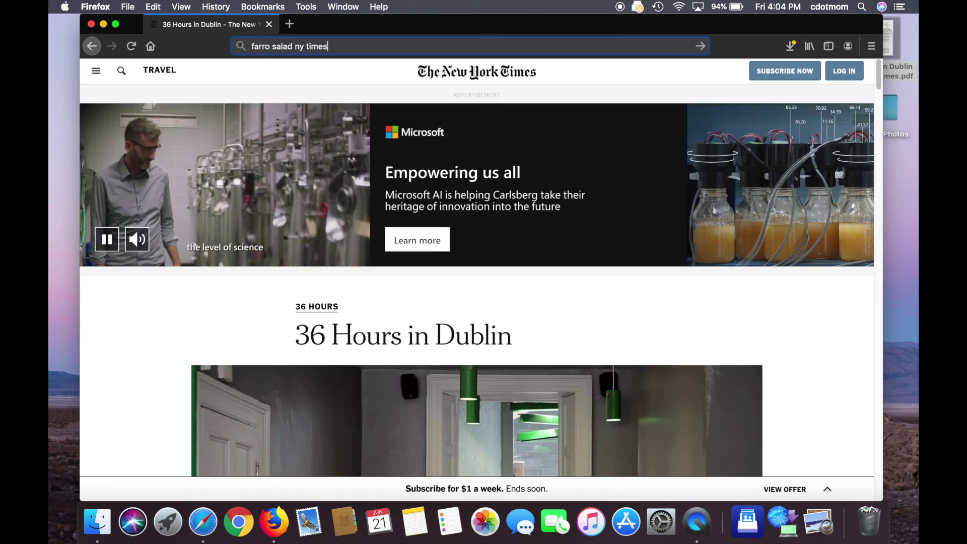
{"action": "key", "text": "Return"}
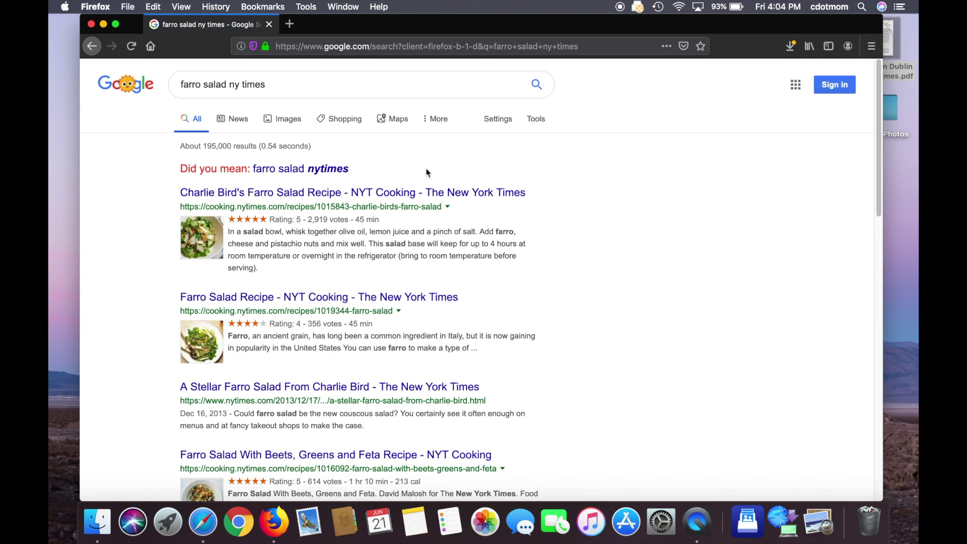
{"action": "left_click", "coordinate": [361, 194]}
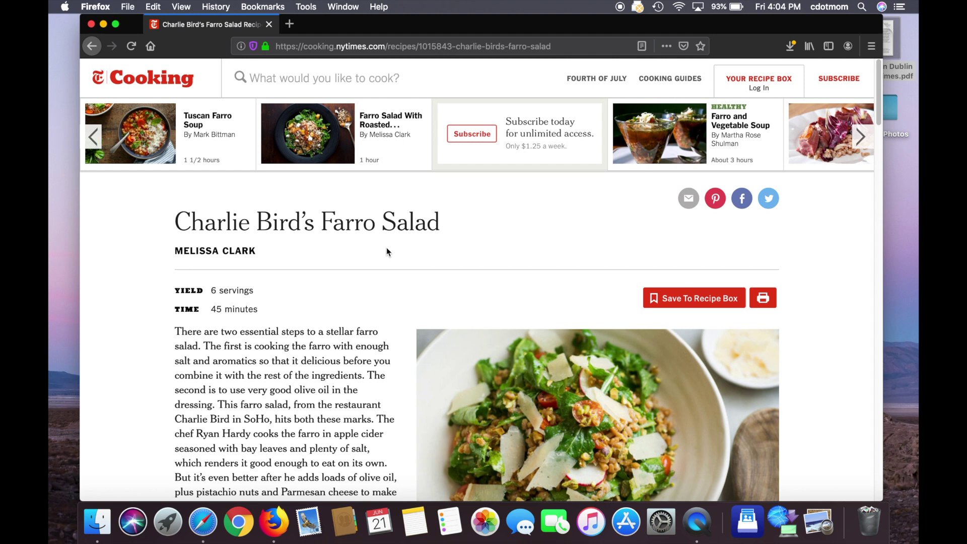
{"action": "left_click", "coordinate": [763, 299]}
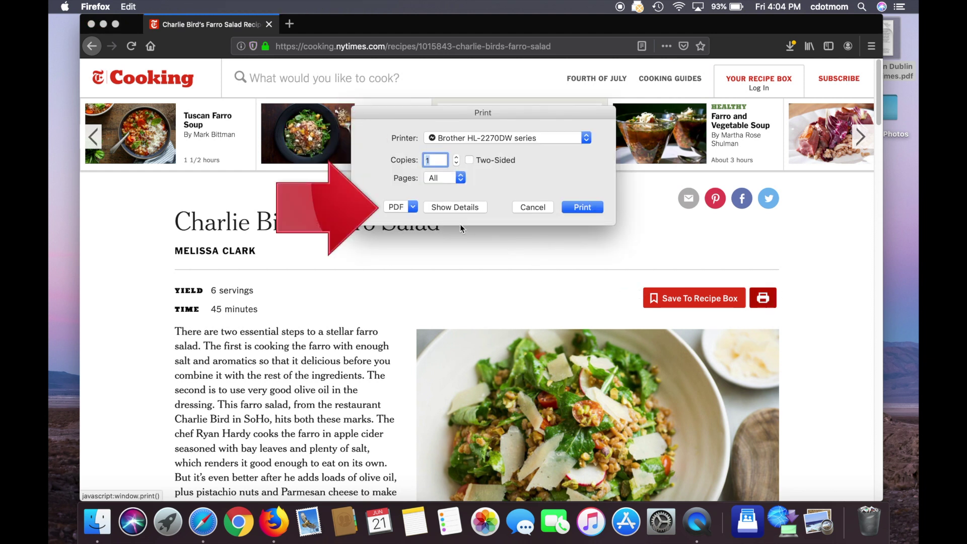
Step: Cancel printing and select the farro salad recipe text from its title downward
{"action": "left_click", "coordinate": [532, 208]}
{"action": "scroll", "coordinate": [349, 257], "scroll_direction": "down", "scroll_amount": 2}
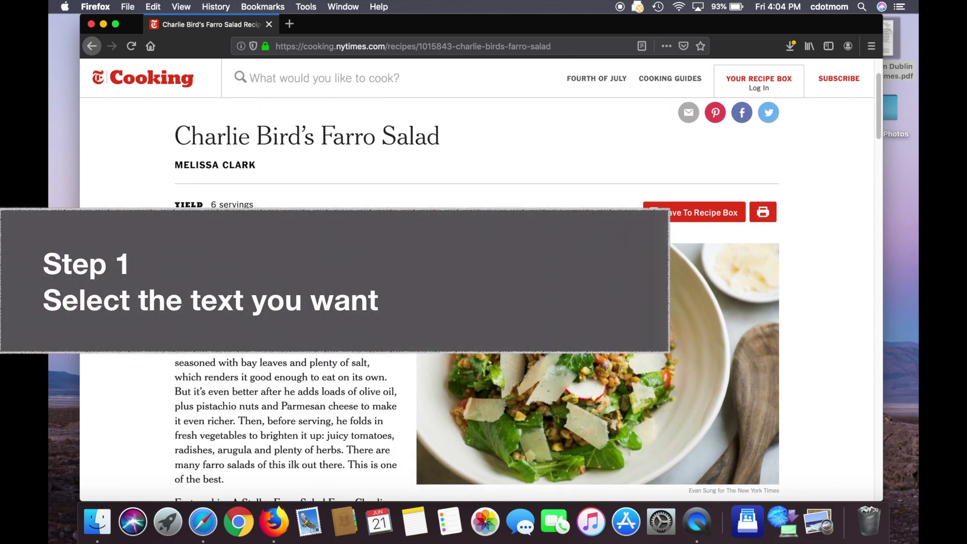
{"action": "left_click_drag", "start_coordinate": [166, 184], "coordinate": [390, 454]}
{"action": "scroll", "coordinate": [373, 300], "scroll_direction": "down", "scroll_amount": 3}
{"action": "scroll", "coordinate": [370, 300], "scroll_direction": "up", "scroll_amount": 10}
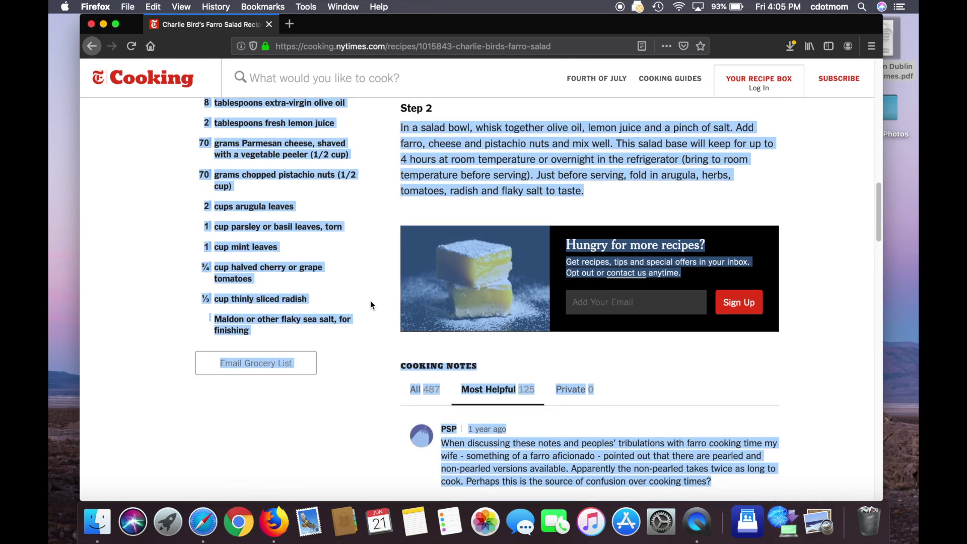
{"action": "scroll", "coordinate": [371, 300], "scroll_direction": "up", "scroll_amount": 6}
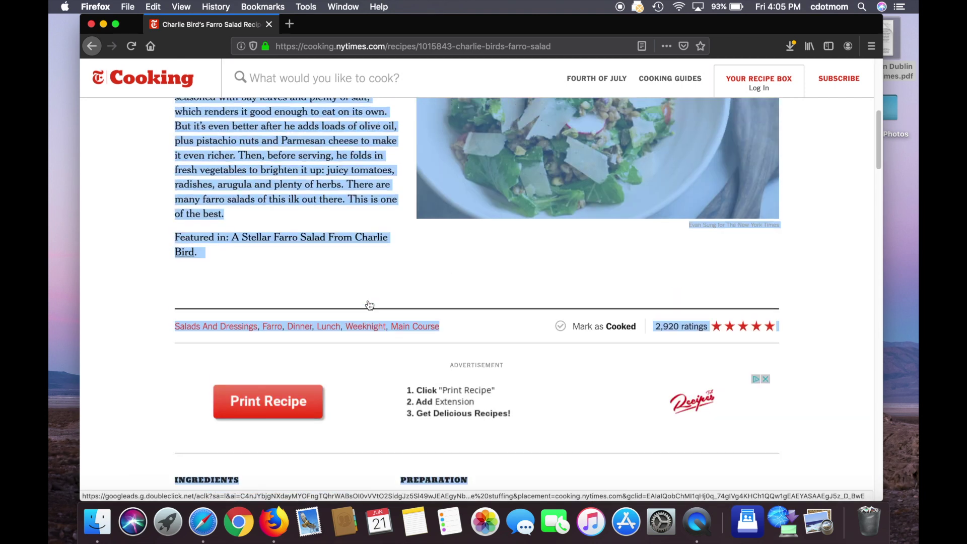
{"action": "scroll", "coordinate": [368, 302], "scroll_direction": "up", "scroll_amount": 3}
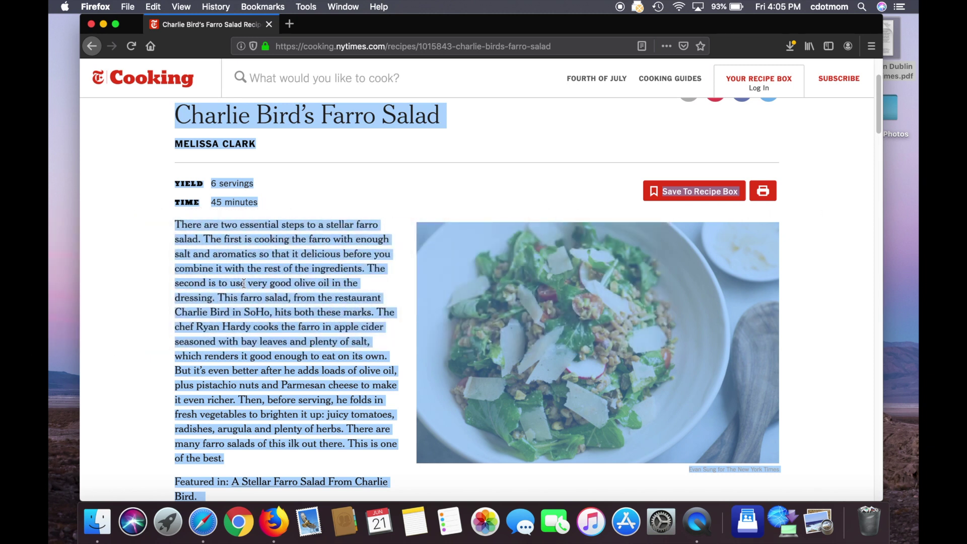
Step: Copy the selected recipe text from the right-click menu and close the Firefox window
{"action": "left_click", "coordinate": [153, 7]}
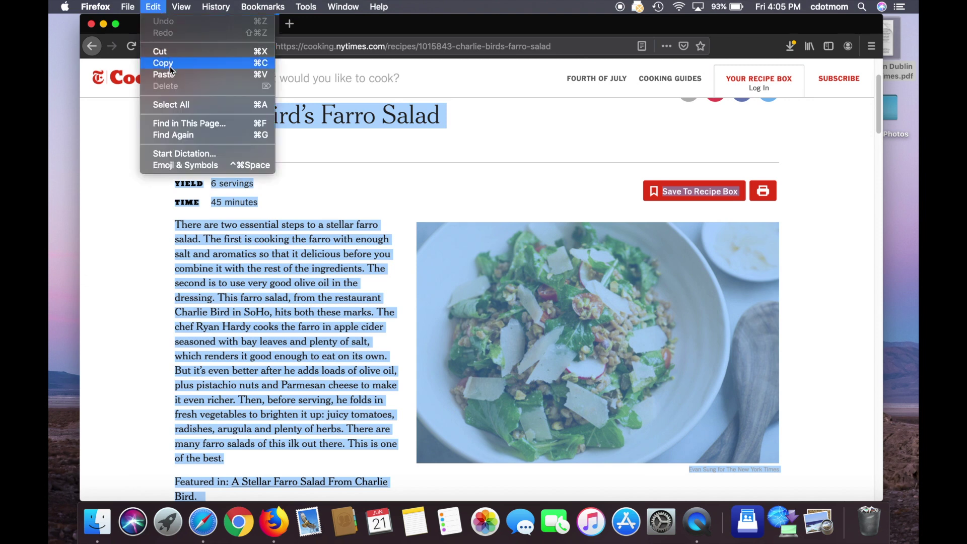
{"action": "left_click", "coordinate": [119, 259]}
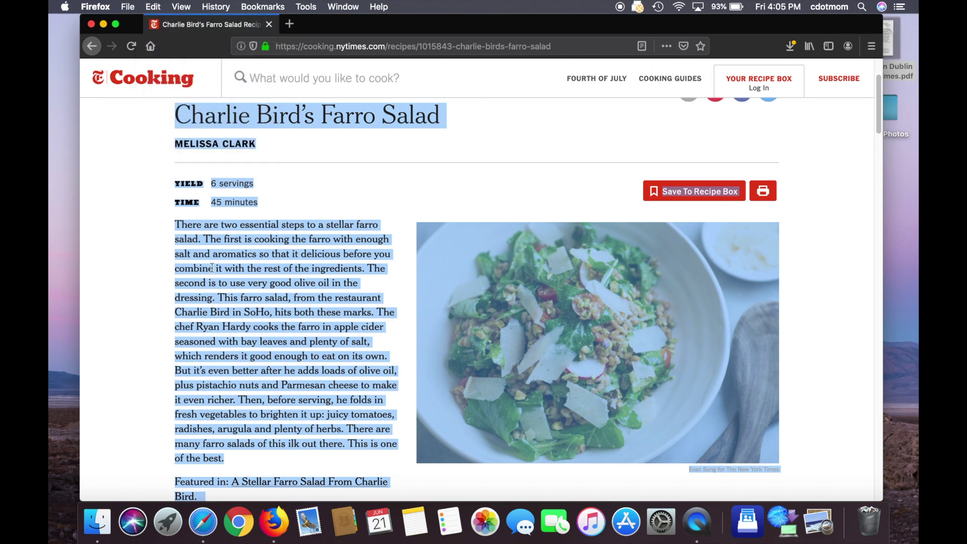
{"action": "right_click", "coordinate": [212, 267]}
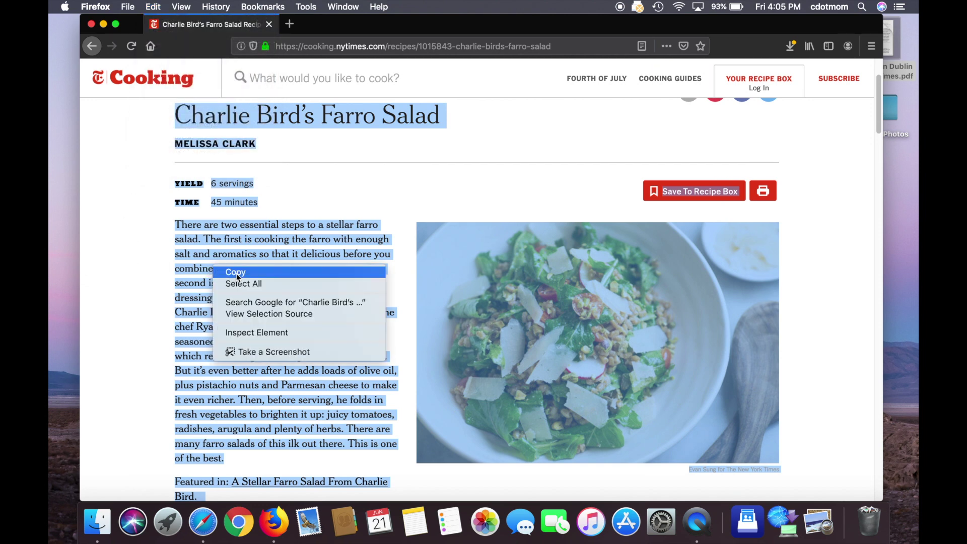
{"action": "left_click", "coordinate": [236, 272]}
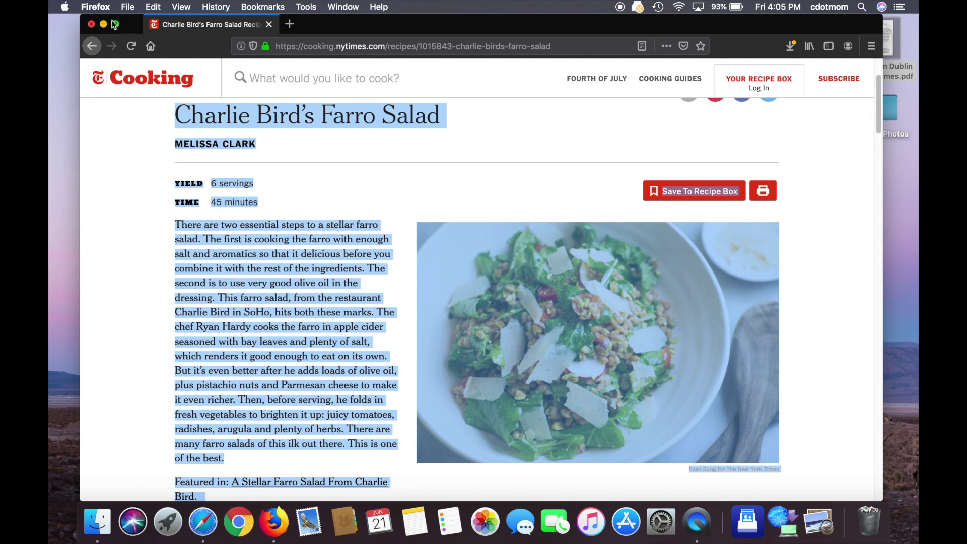
{"action": "left_click", "coordinate": [91, 24]}
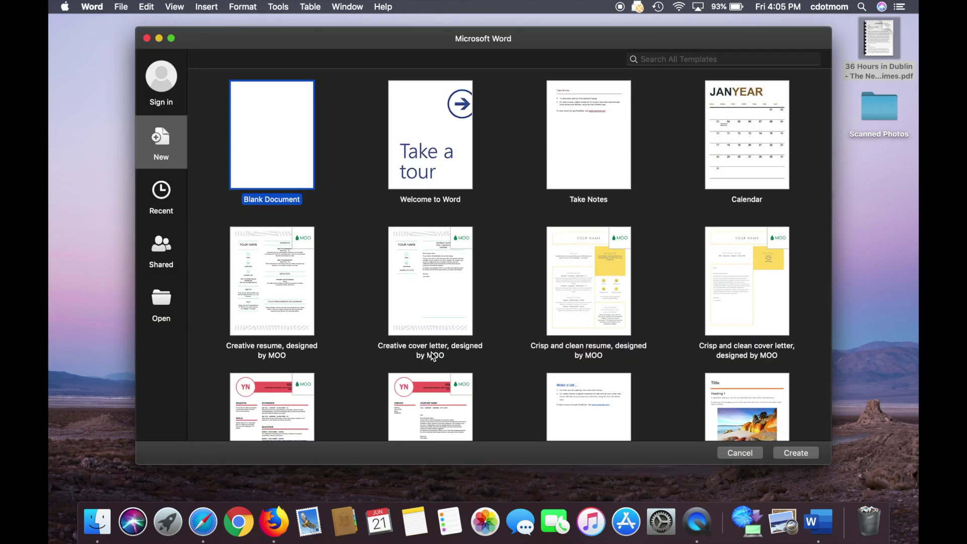
Step: Create a blank document and use Paste Special to insert the recipe as Unformatted Text
{"action": "double_click", "coordinate": [286, 126]}
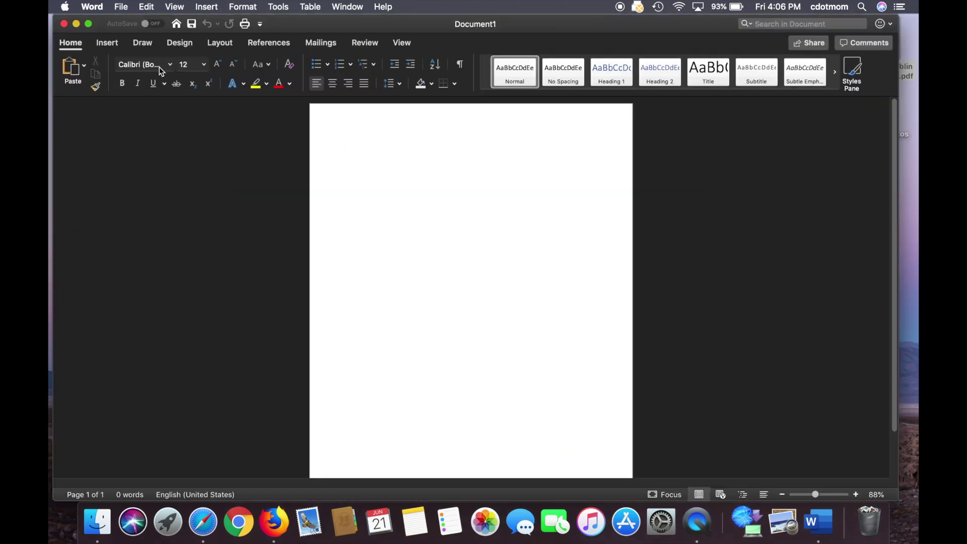
{"action": "left_click", "coordinate": [146, 6]}
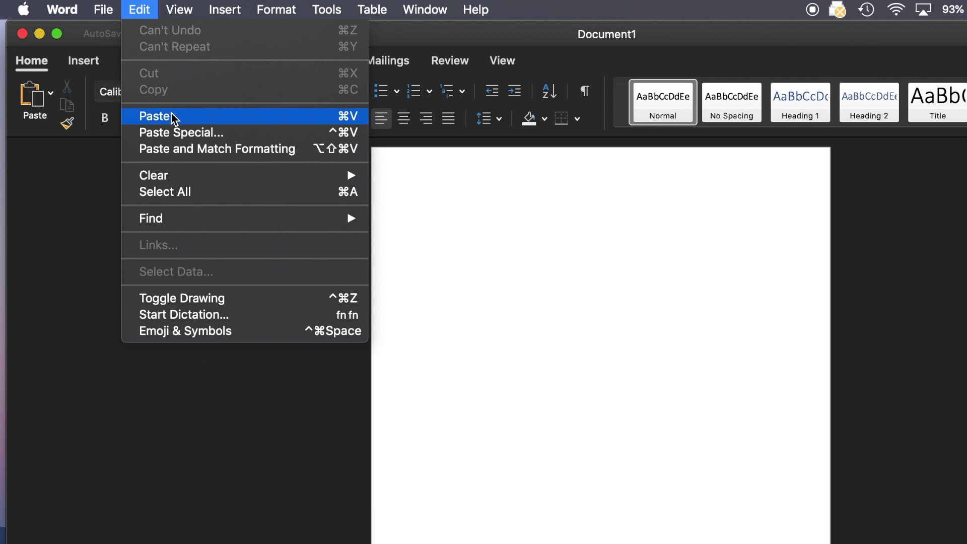
{"action": "left_click", "coordinate": [180, 133]}
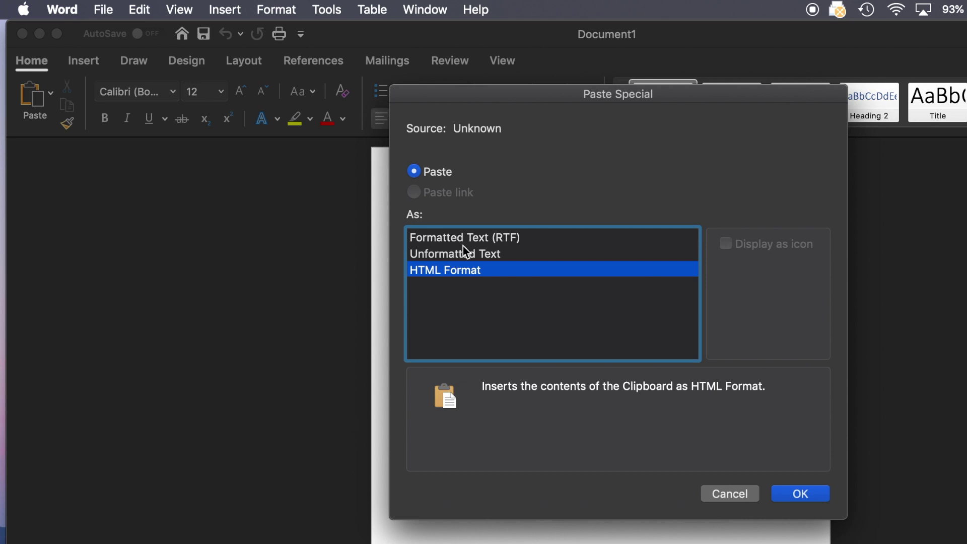
{"action": "left_click", "coordinate": [464, 242]}
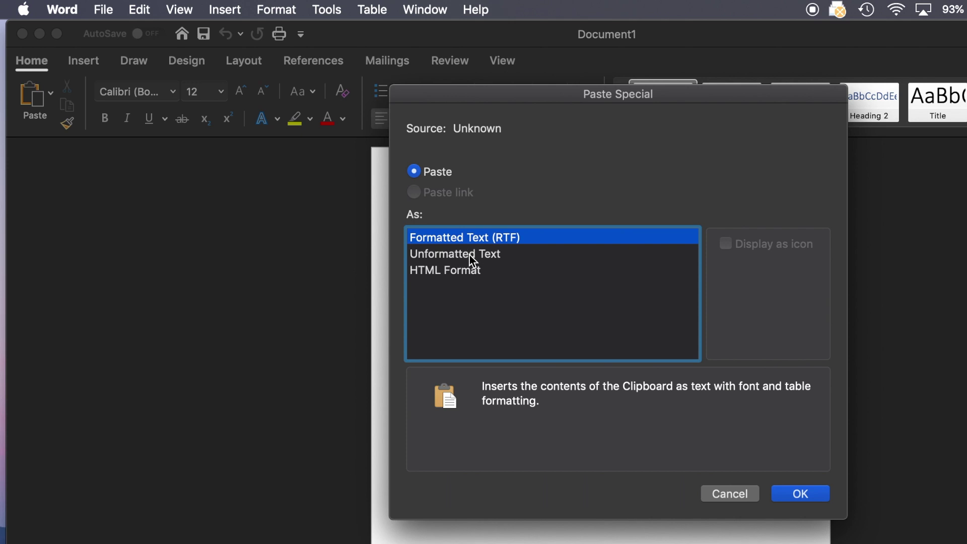
{"action": "left_click", "coordinate": [469, 254]}
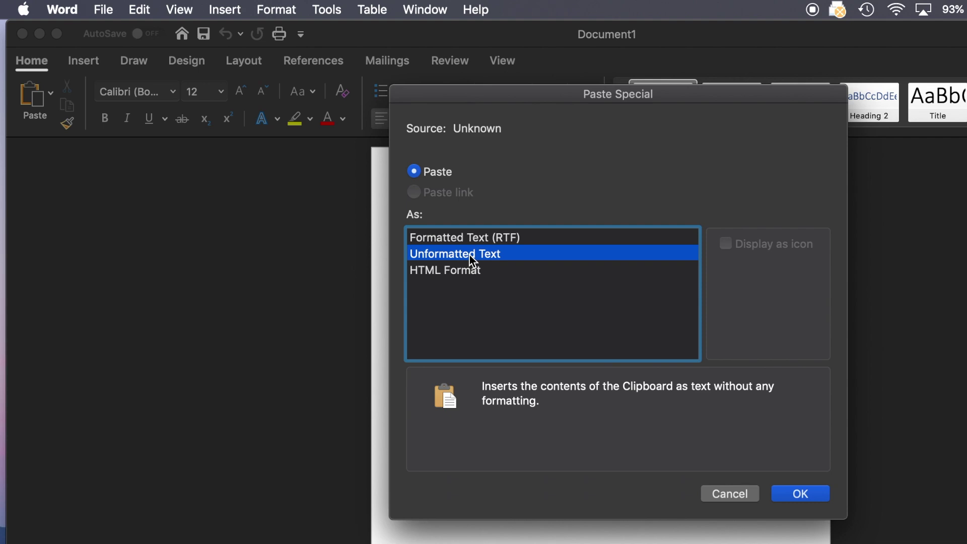
{"action": "left_click", "coordinate": [799, 494]}
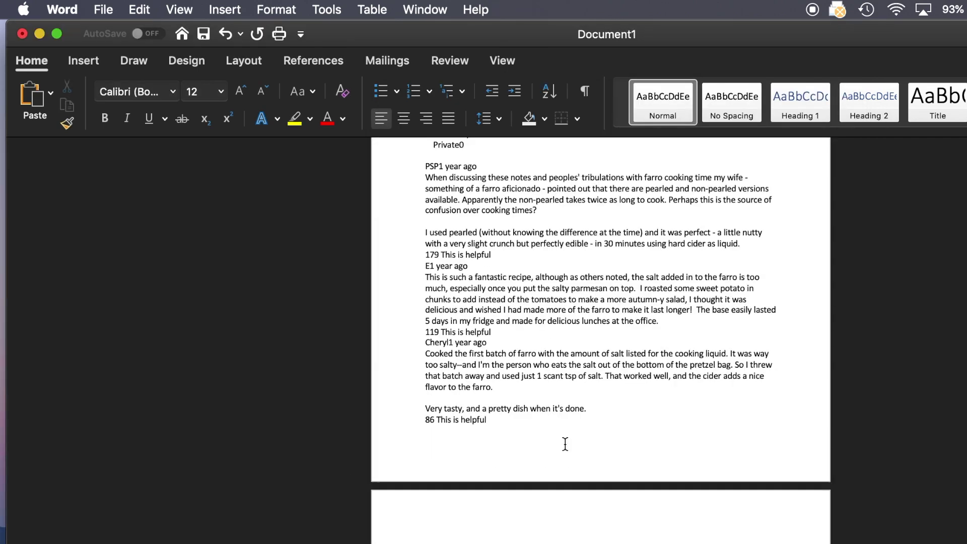
{"action": "scroll", "coordinate": [583, 452], "scroll_direction": "up", "scroll_amount": 20}
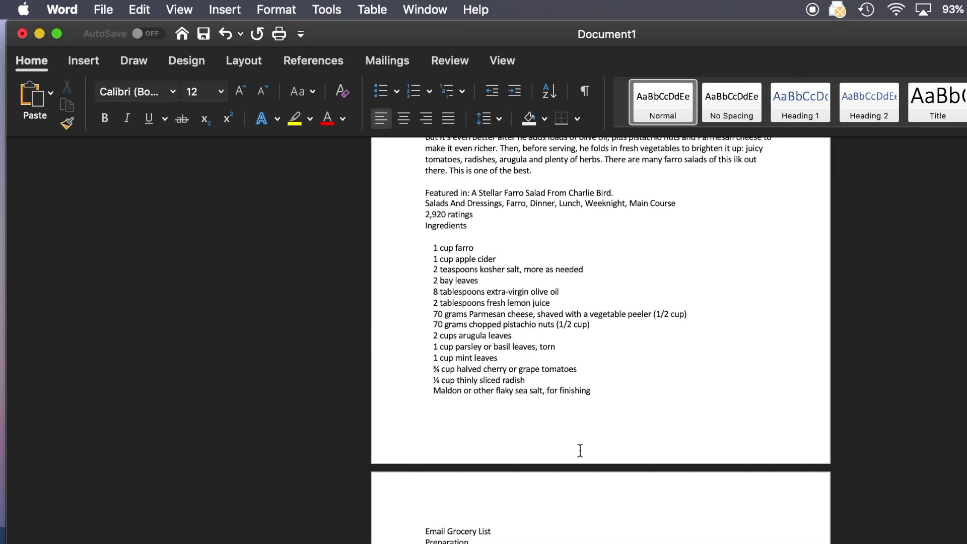
Step: Delete the clutter lines starting at 'Save To Recipe Box' and centre the title and author lines
{"action": "left_click_drag", "start_coordinate": [388, 284], "coordinate": [362, 512]}
{"action": "key", "text": "BackSpace"}
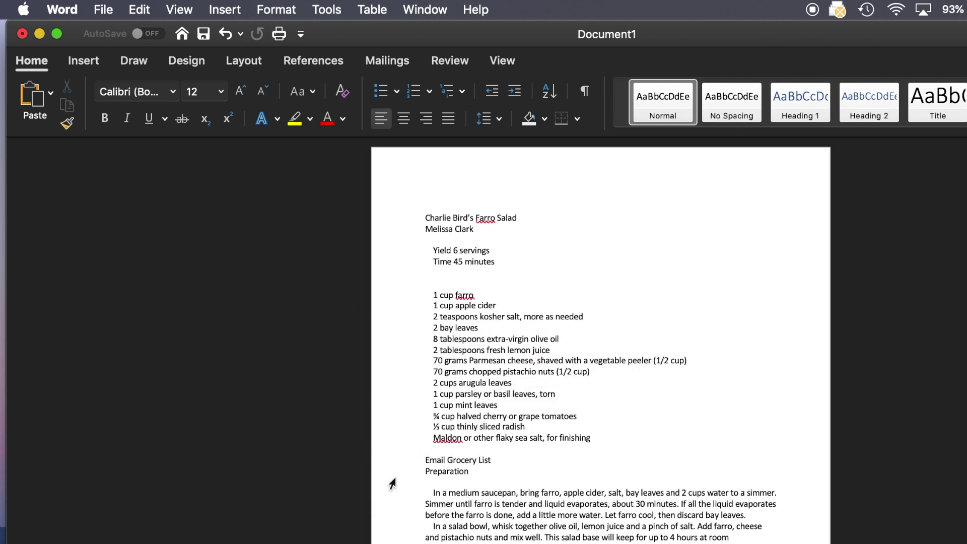
{"action": "left_click_drag", "start_coordinate": [395, 217], "coordinate": [388, 227]}
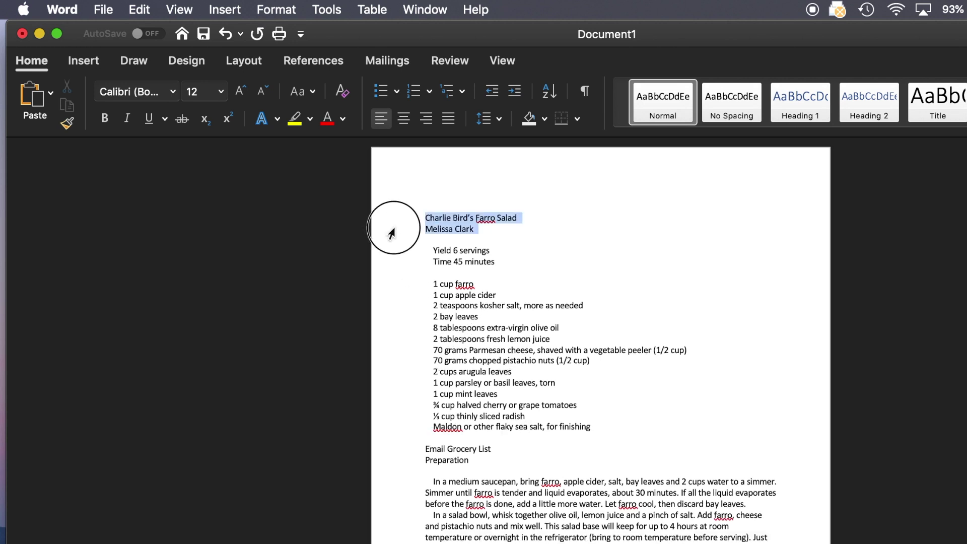
{"action": "left_click", "coordinate": [403, 118]}
Step: Delete the Email Grocery List and Preparation lines, the reader comments and leftover fragments
{"action": "left_click_drag", "start_coordinate": [395, 448], "coordinate": [403, 542]}
{"action": "key", "text": "BackSpace"}
{"action": "scroll", "coordinate": [399, 471], "scroll_direction": "down", "scroll_amount": 3}
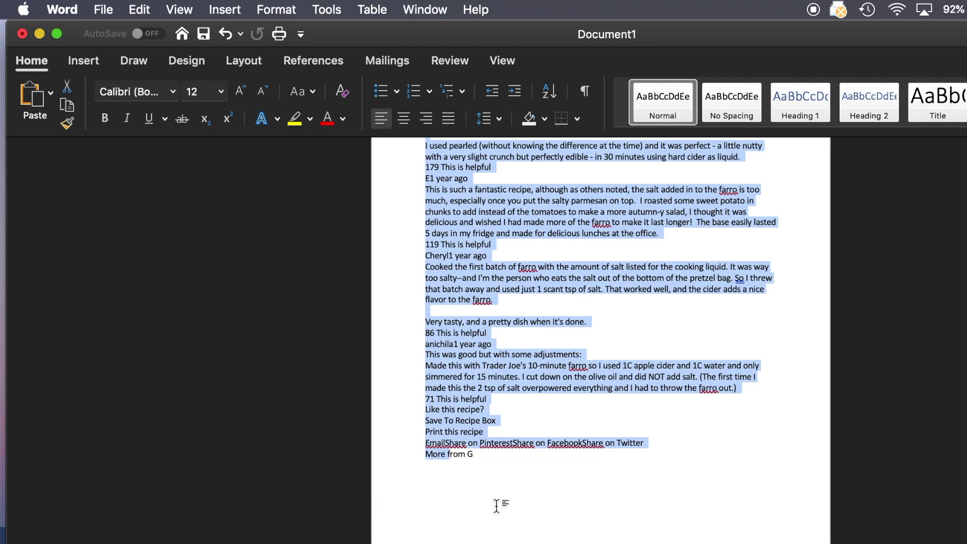
{"action": "key", "text": "BackSpace"}
{"action": "left_click", "coordinate": [410, 466]}
{"action": "key", "text": "BackSpace"}
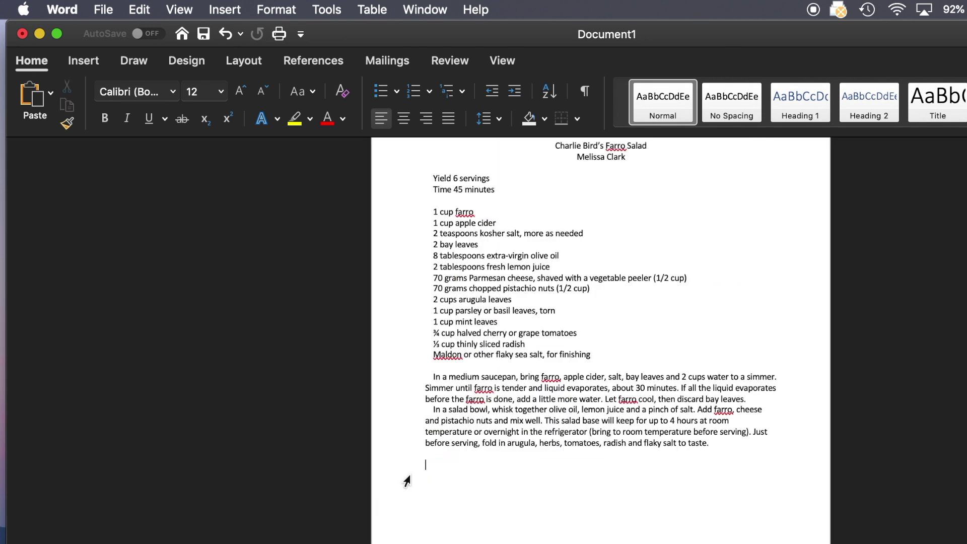
{"action": "scroll", "coordinate": [398, 233], "scroll_direction": "up", "scroll_amount": 3}
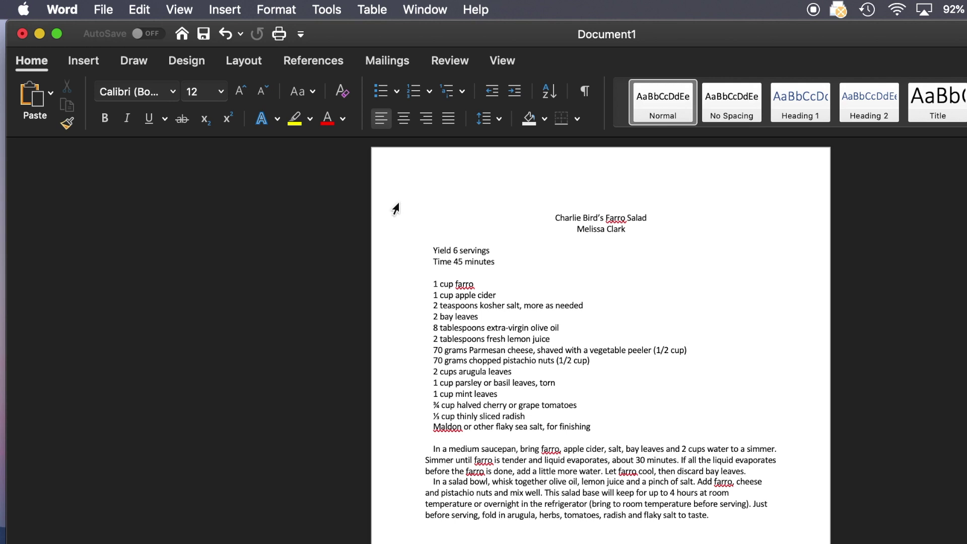
Step: Bold the recipe title and enlarge the whole recipe text to 16 pt
{"action": "left_click_drag", "start_coordinate": [392, 207], "coordinate": [405, 539]}
{"action": "left_click", "coordinate": [104, 117]}
{"action": "left_click", "coordinate": [240, 98]}
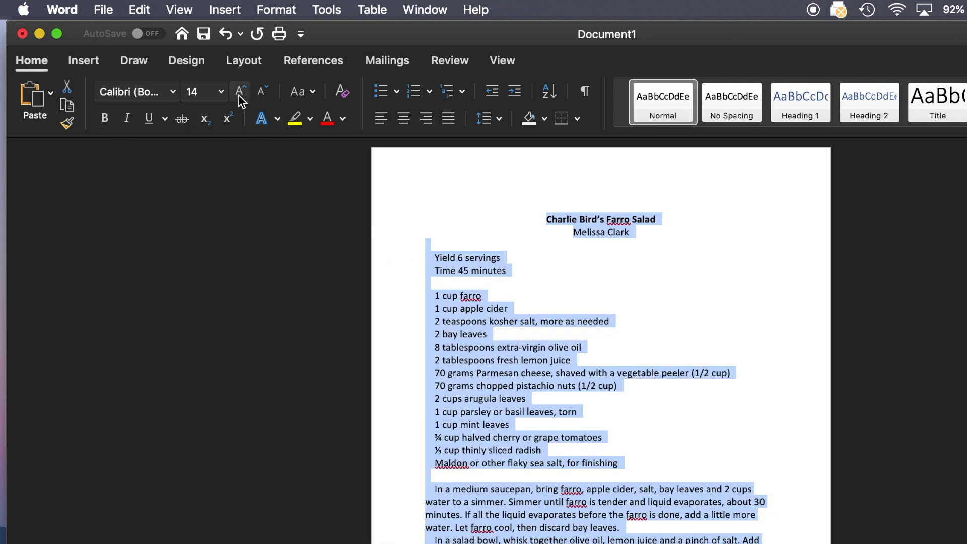
{"action": "left_click", "coordinate": [240, 98]}
{"action": "scroll", "coordinate": [599, 338], "scroll_direction": "down", "scroll_amount": 5}
{"action": "left_click", "coordinate": [599, 478]}
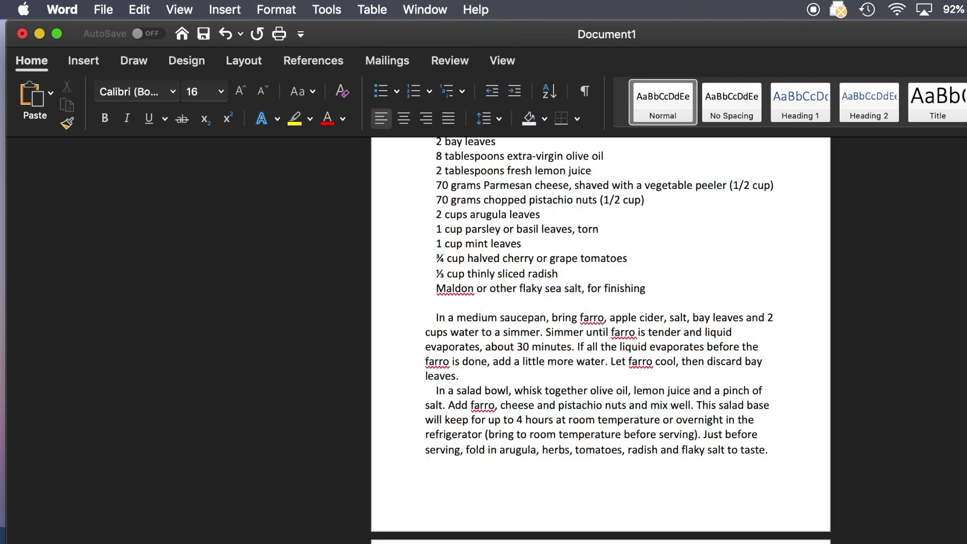
{"action": "scroll", "coordinate": [541, 436], "scroll_direction": "up", "scroll_amount": 3}
{"action": "scroll", "coordinate": [541, 436], "scroll_direction": "up", "scroll_amount": 3}
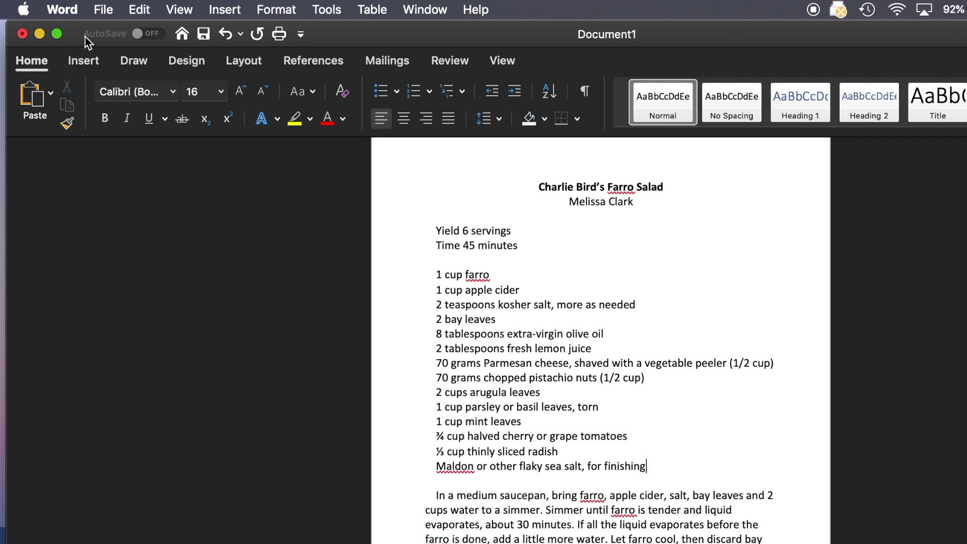
{"action": "left_click", "coordinate": [102, 12]}
Step: Save the document to the Desktop as 'Charlie Birds Farro Salad' and close its window
{"action": "left_click", "coordinate": [117, 122]}
{"action": "left_click", "coordinate": [619, 72]}
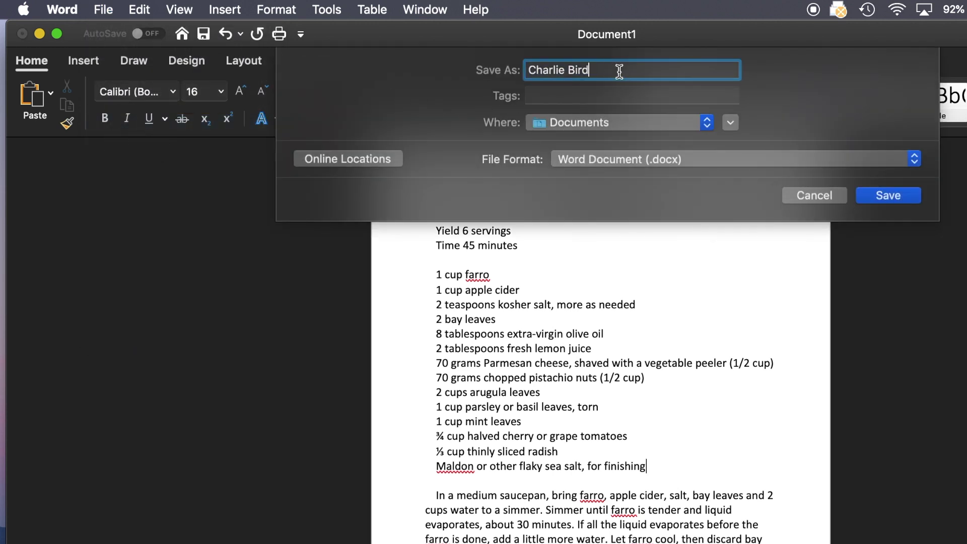
{"action": "type", "text": "s Farro Salad"}
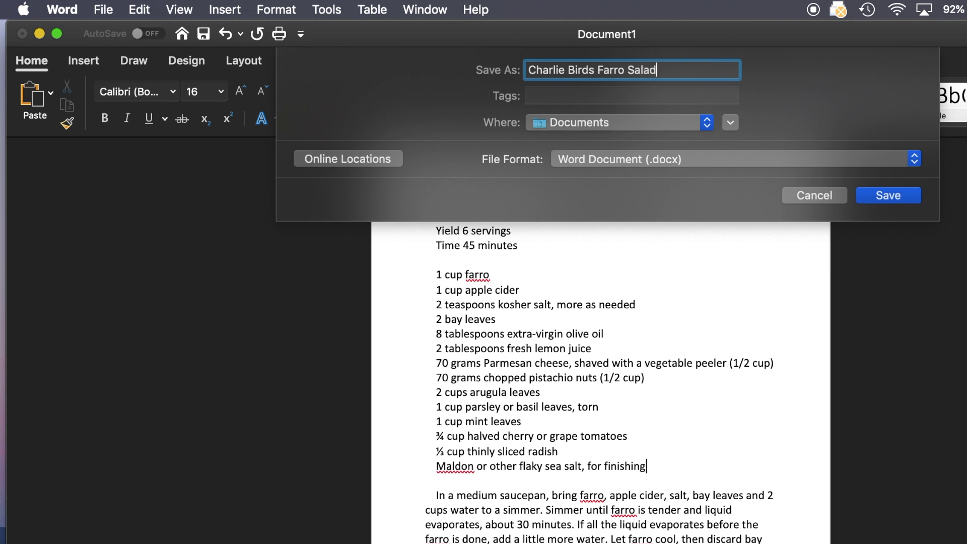
{"action": "left_click", "coordinate": [705, 122]}
{"action": "left_click", "coordinate": [633, 310]}
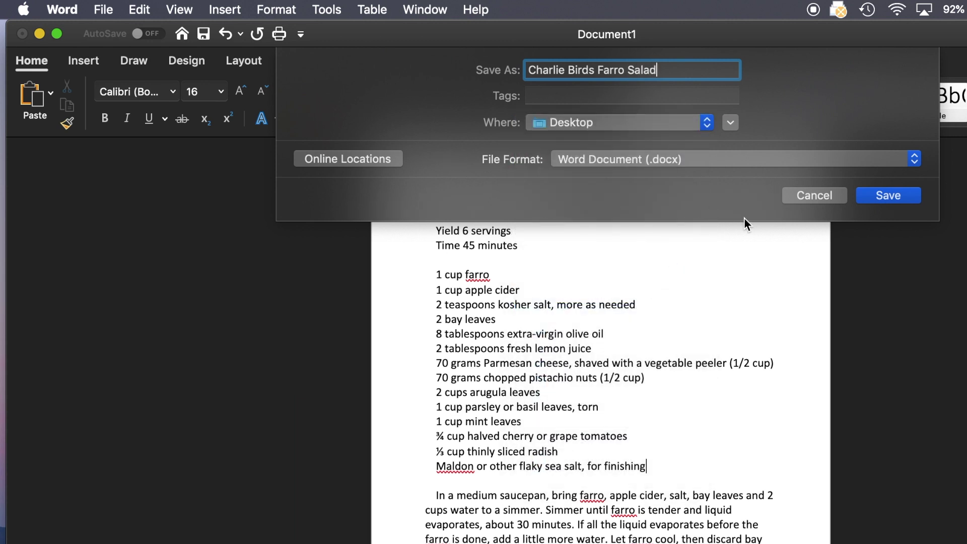
{"action": "left_click", "coordinate": [888, 195]}
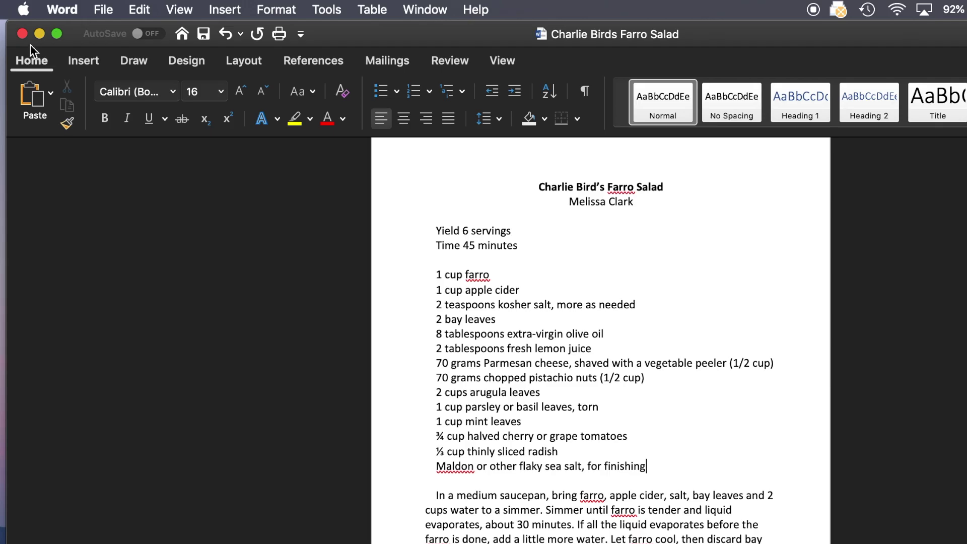
{"action": "left_click", "coordinate": [22, 35]}
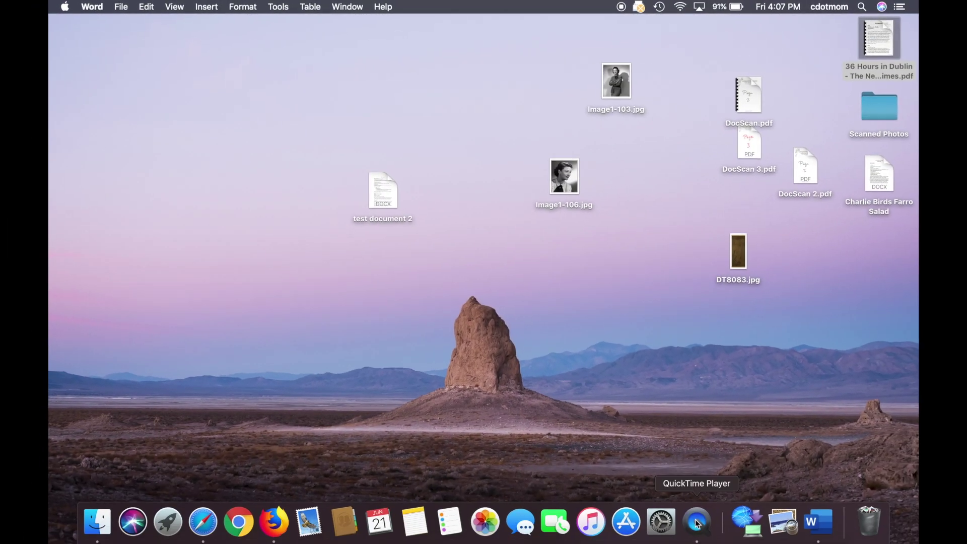
Step: Select the Charlie Birds Farro Salad Word file on the desktop
{"action": "left_click", "coordinate": [886, 171]}
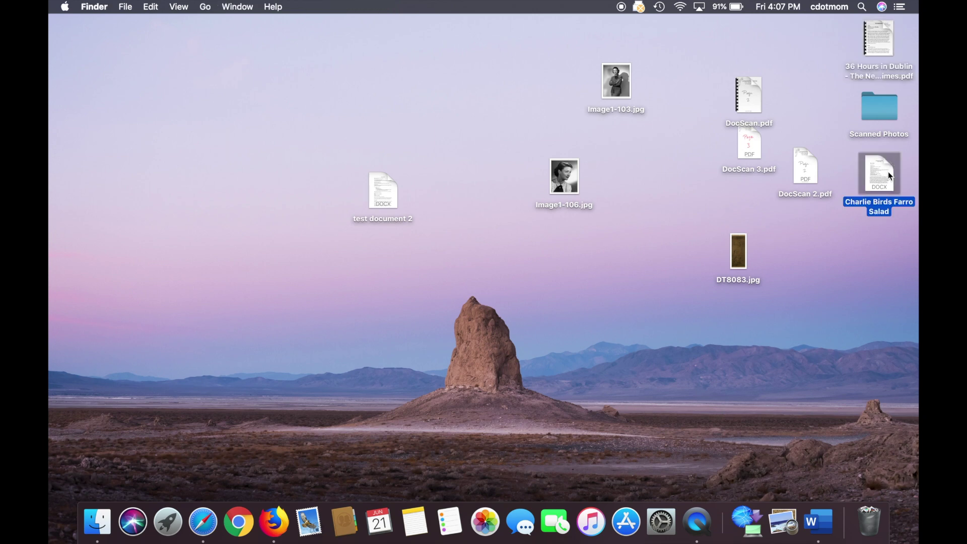